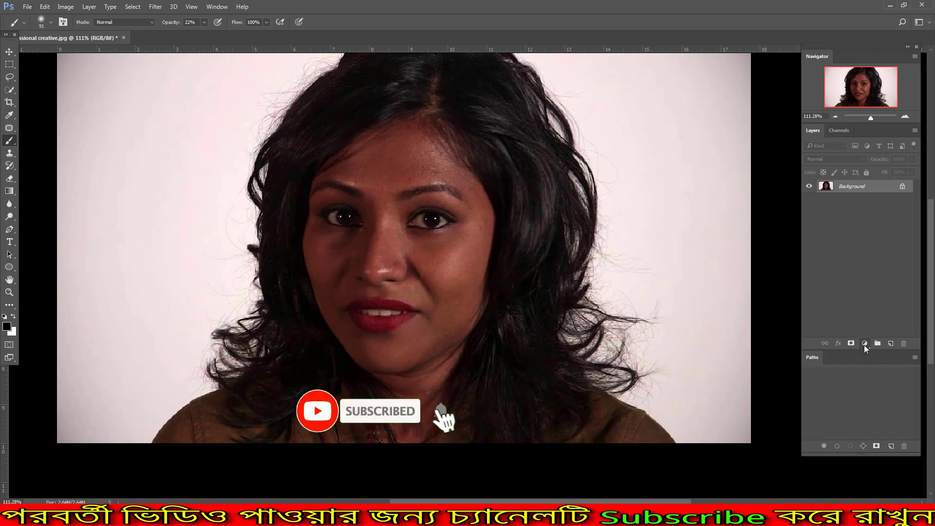
Add a Curves adjustment layer and bend its curve upward to brighten the portrait.
left_click(864, 344)
left_click(869, 189)
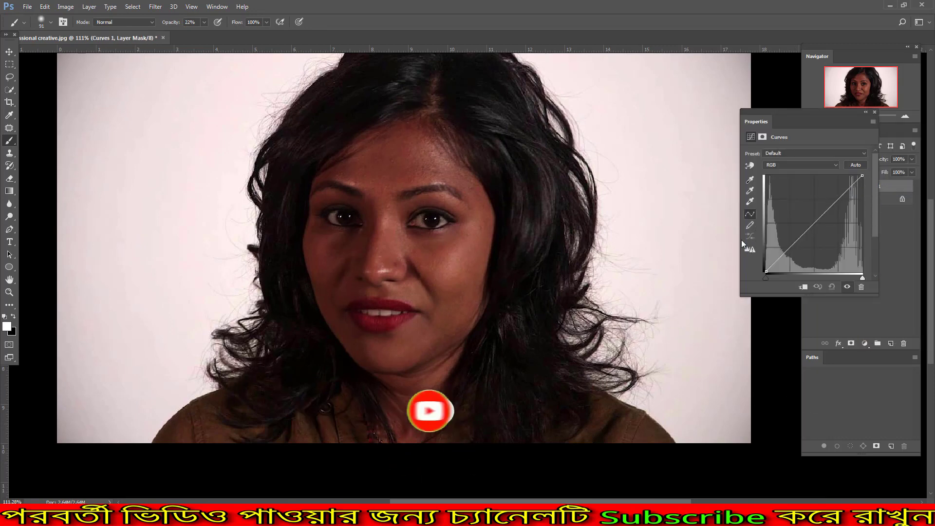
left_click_drag(797, 118, 683, 90)
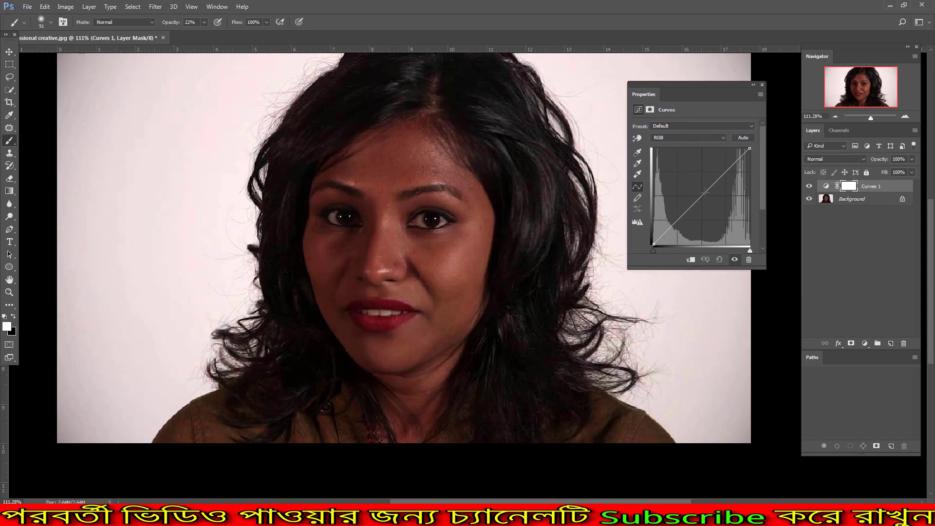
left_click_drag(705, 193, 681, 187)
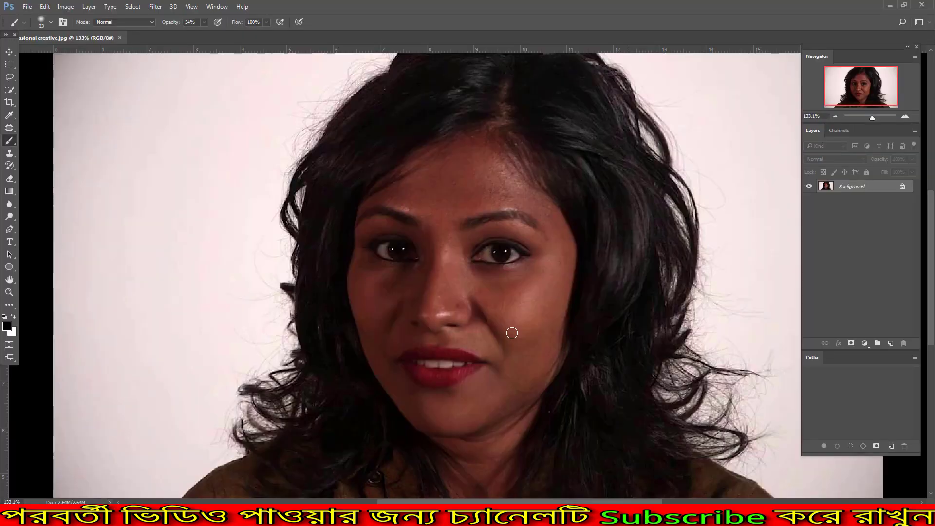
Duplicate the Background, then add a white-filled Layer 2 with a black mask set to Soft Light.
key("ctrl+j")
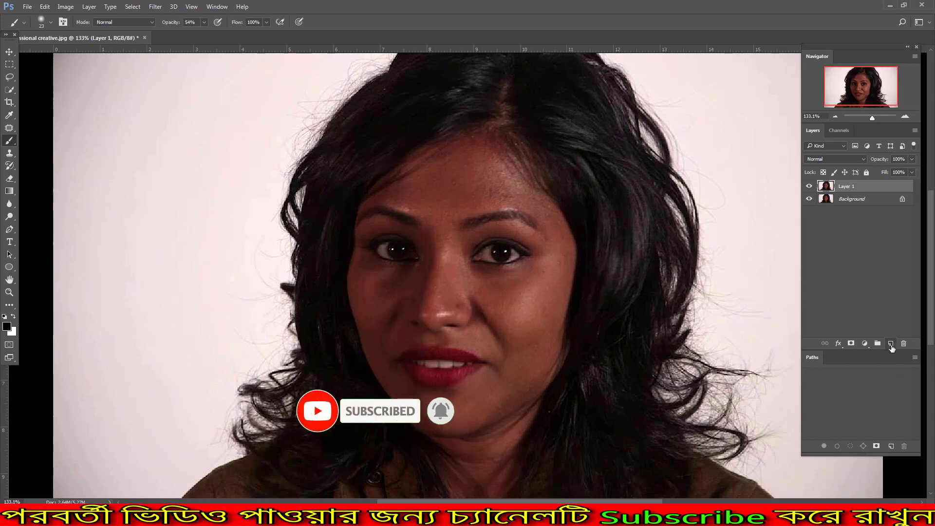
left_click(891, 344)
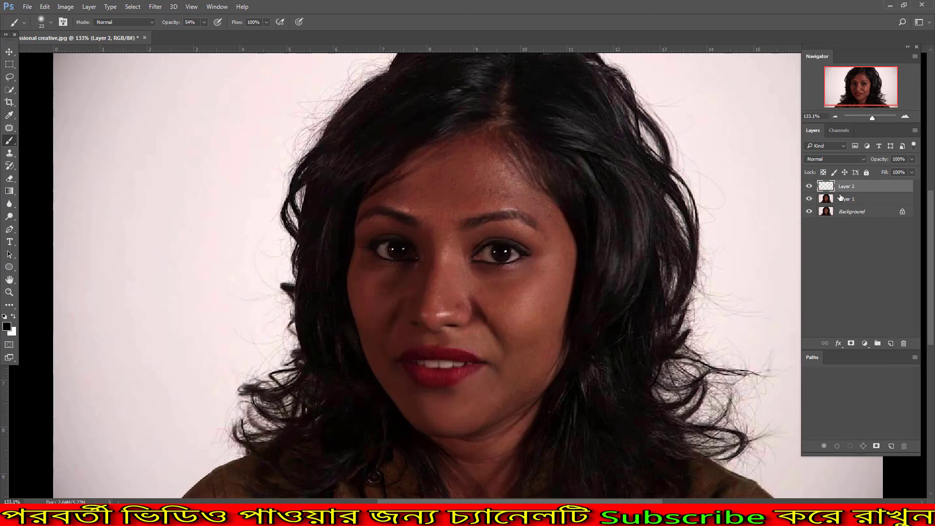
key("ctrl+BackSpace")
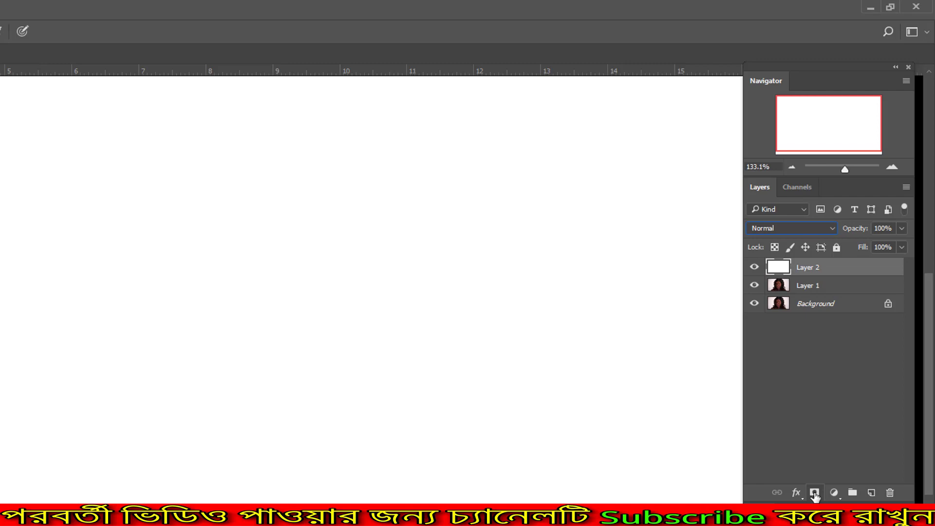
left_click(814, 494, "alt")
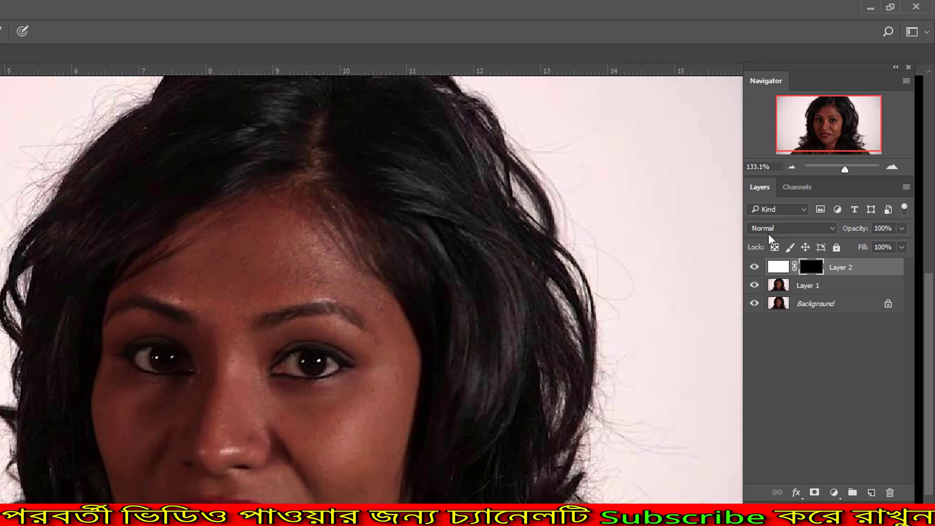
left_click(825, 231)
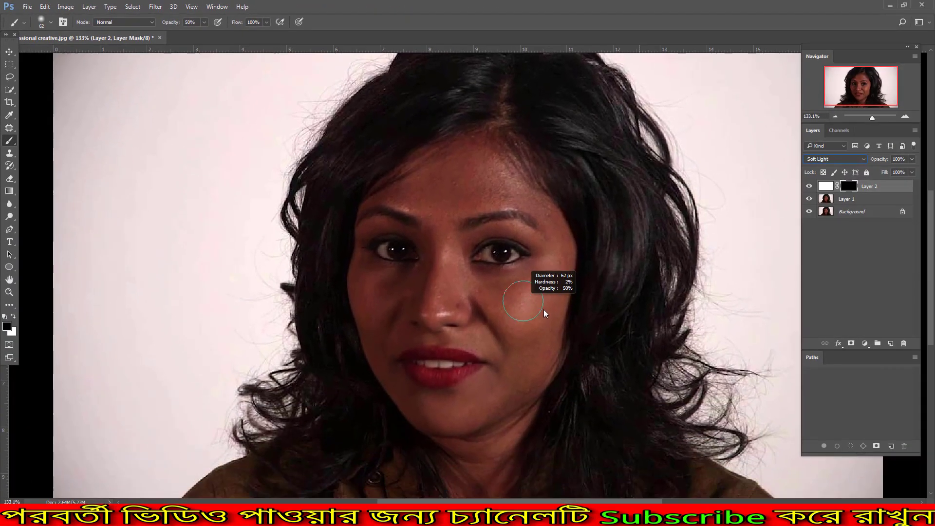
Paint white into Layer 2's mask over cheeks, nose sides, forehead and eyes, enlarging the brush to 80.
key("x")
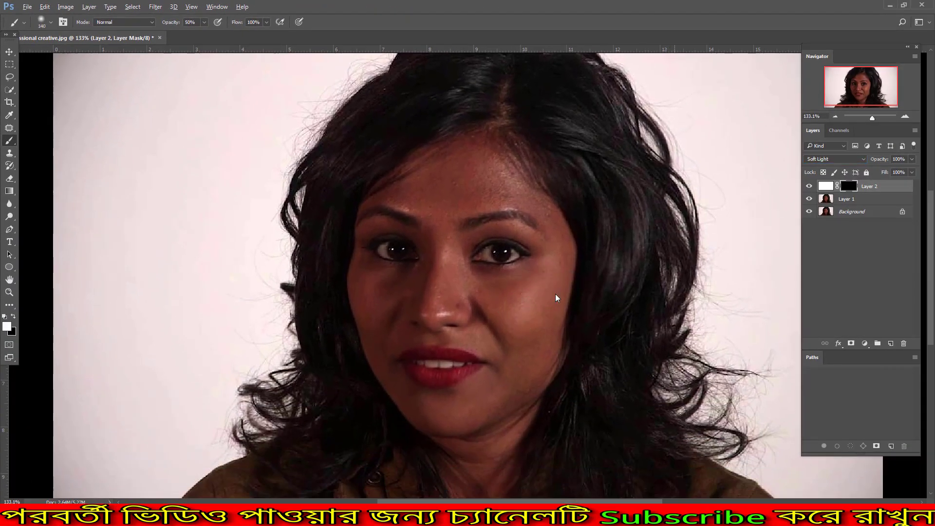
mouse_move(555, 294)
left_mouse_down()
mouse_move(511, 370)
mouse_move(549, 284)
mouse_move(501, 407)
mouse_move(404, 394)
mouse_move(385, 344)
mouse_move(372, 255)
mouse_move(459, 177)
mouse_move(407, 261)
mouse_move(393, 255)
left_mouse_up()
mouse_move(495, 296)
left_mouse_down()
mouse_move(482, 324)
mouse_move(428, 319)
mouse_move(408, 288)
mouse_move(504, 192)
mouse_move(451, 150)
mouse_move(541, 195)
mouse_move(538, 319)
left_mouse_up()
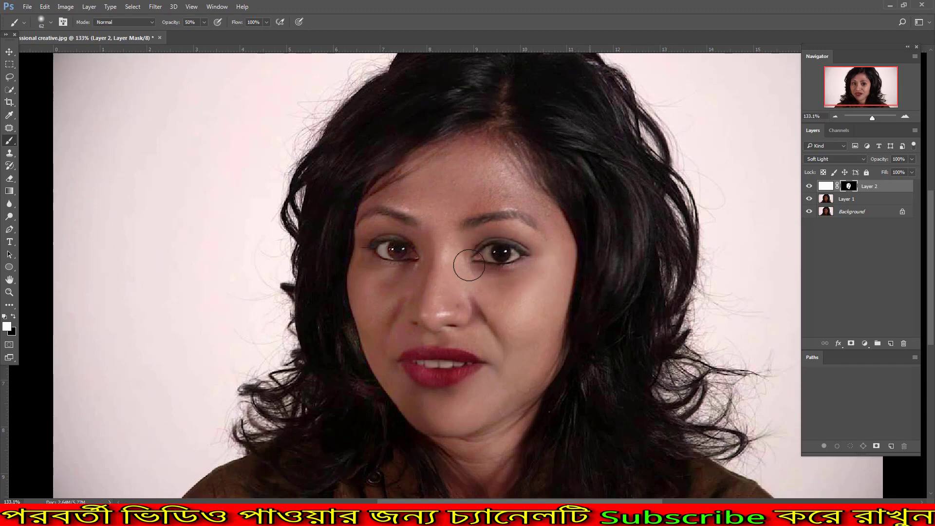
left_click_drag(470, 261, 492, 237)
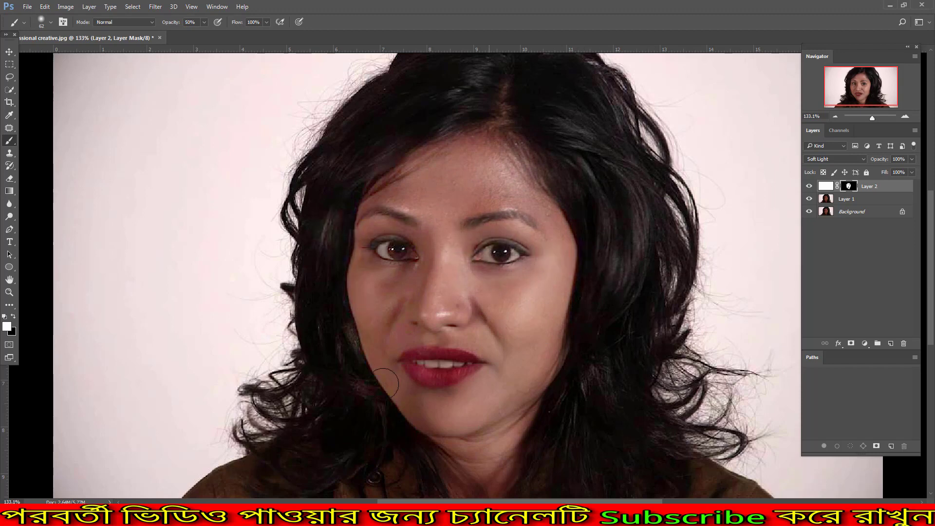
scroll(451, 351, "down", 5)
key("bracketright")
key("bracketright")
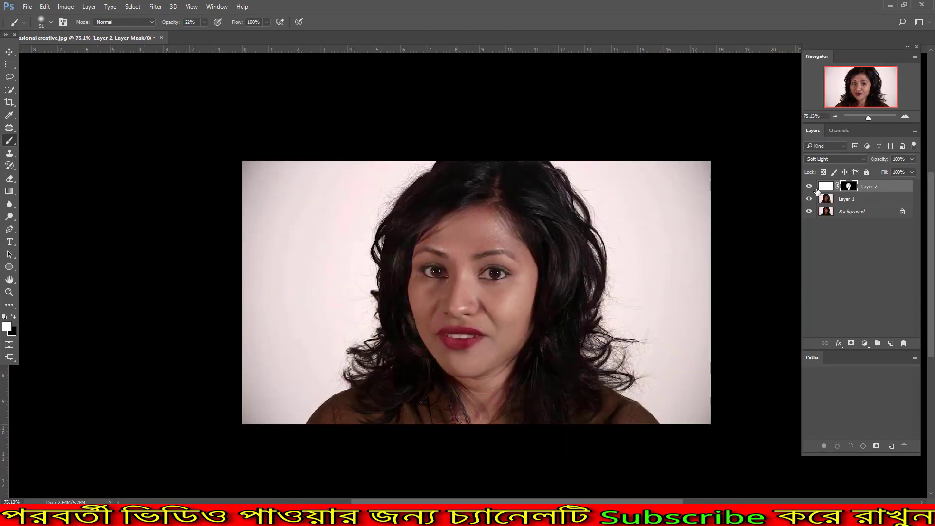
Hide and reshow Layer 2 to compare, then merge it into Layer 1.
left_click(809, 186)
left_click(809, 186)
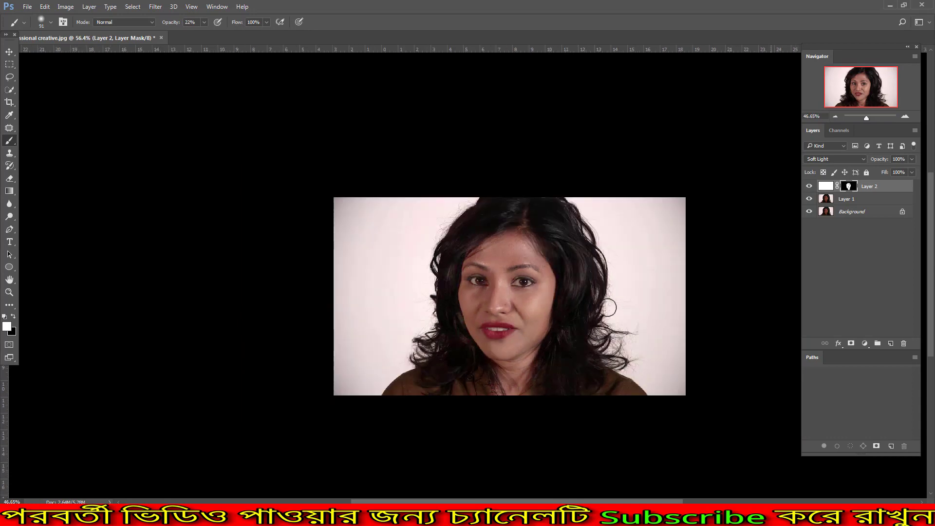
scroll(560, 351, "up", 2)
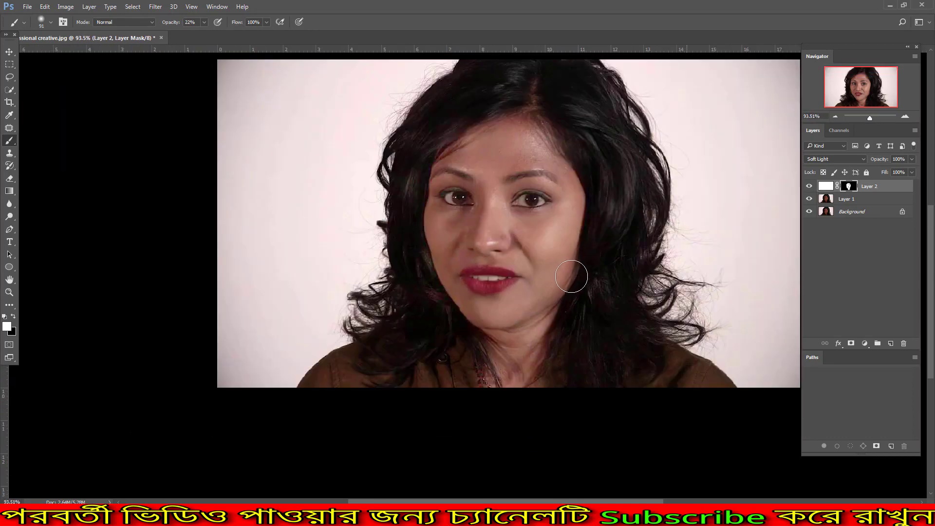
scroll(568, 275, "down", 2)
scroll(569, 270, "up", 1)
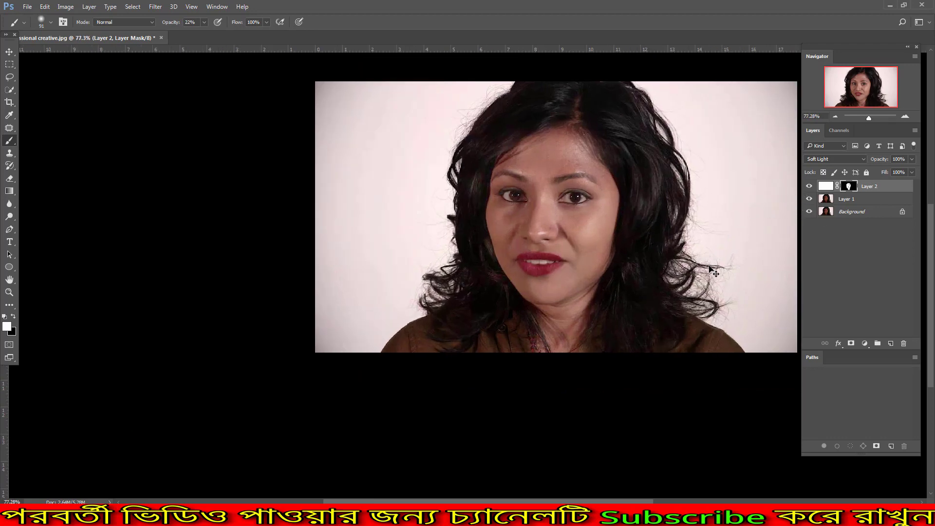
key("Delete")
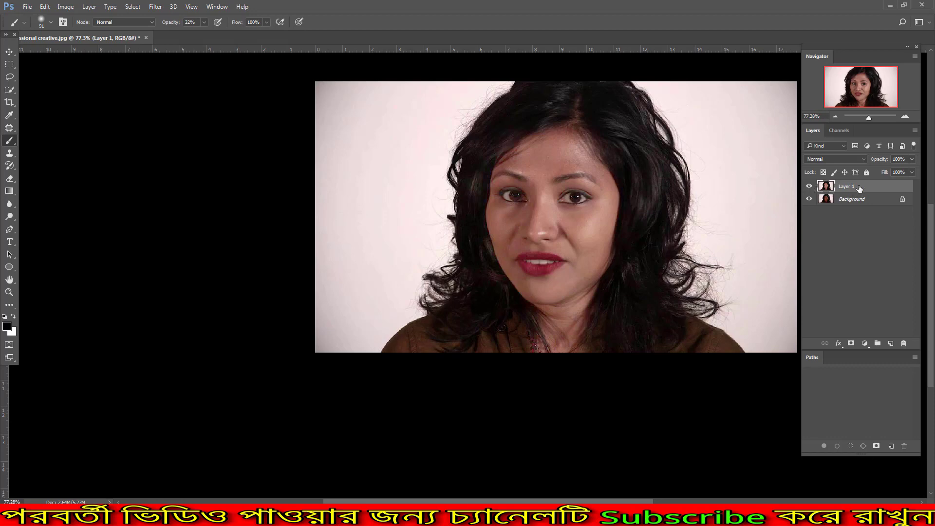
Add a Brightness/Contrast adjustment layer with Brightness 10 and Contrast 10.
left_click(865, 344)
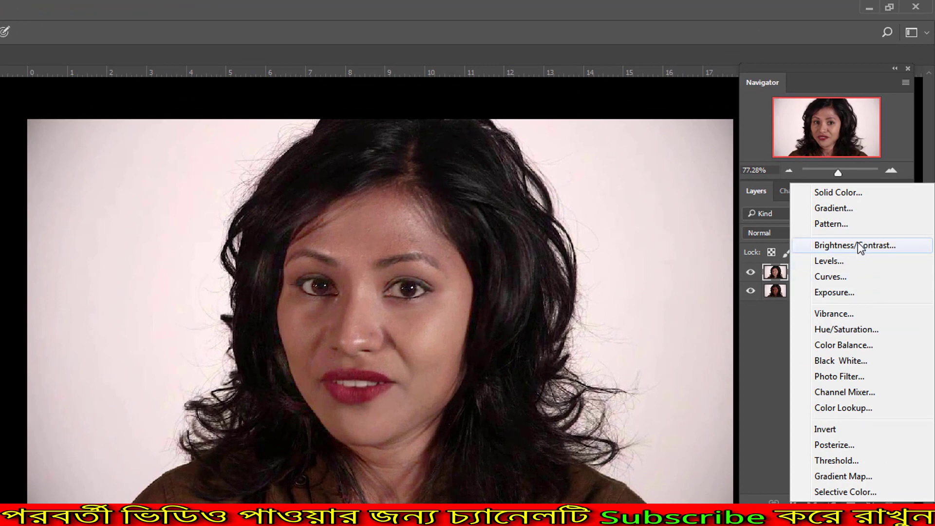
left_click(857, 244)
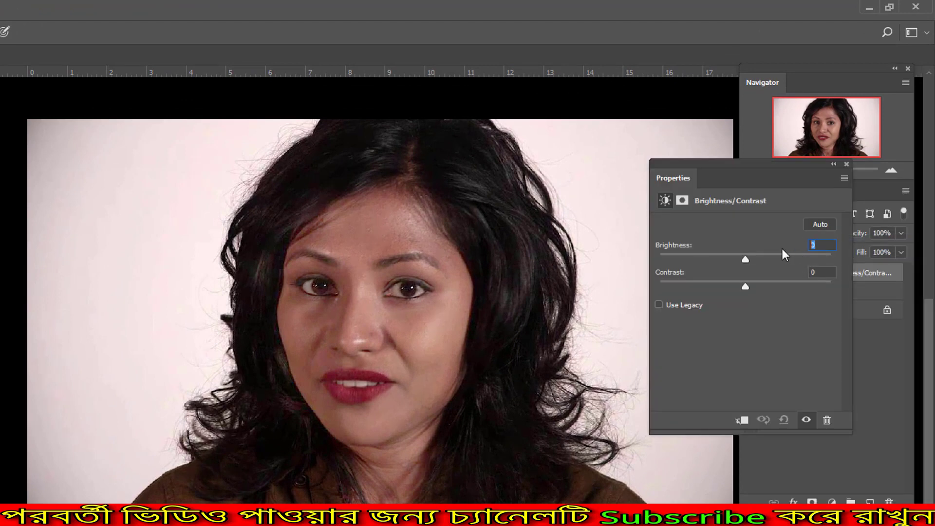
type("10")
key("Tab")
type("1")
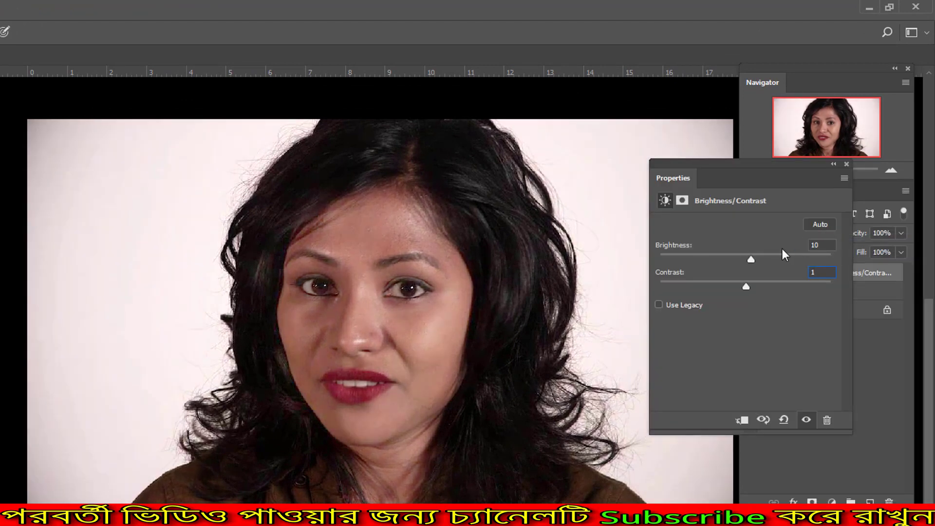
type("0")
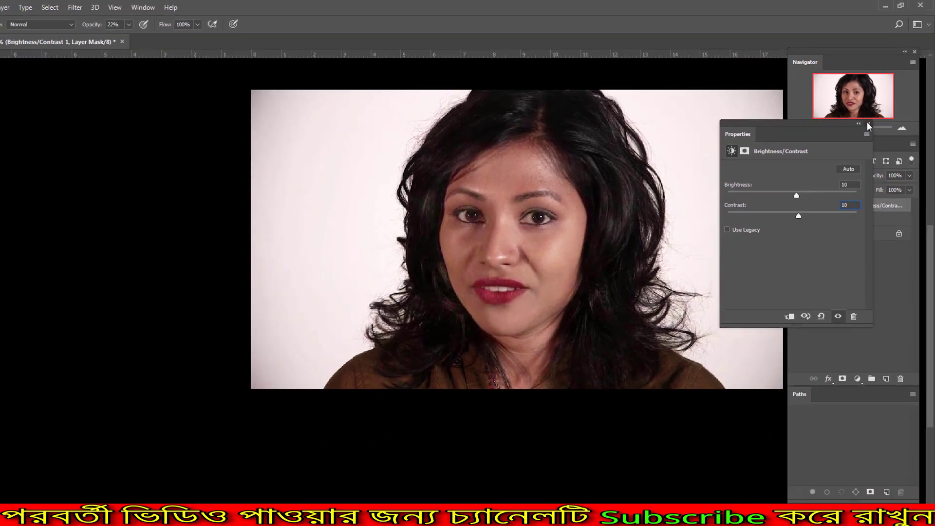
left_click(867, 125)
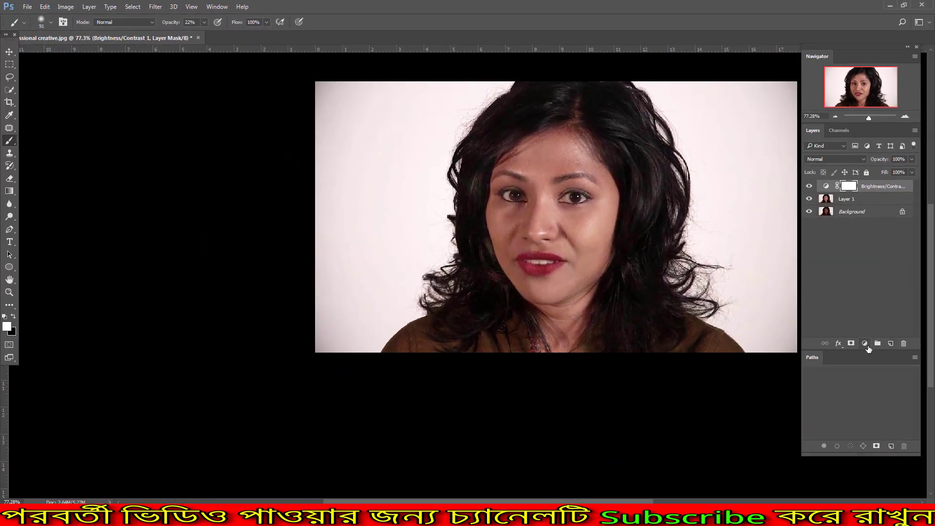
Add a Curves layer with a highlight point and the shadow part pulled slightly down.
left_click(865, 343)
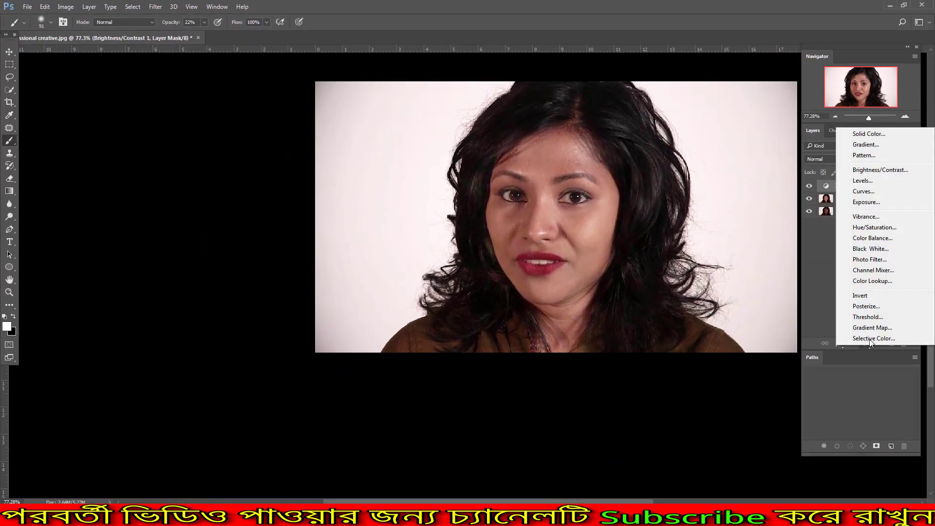
left_click(862, 191)
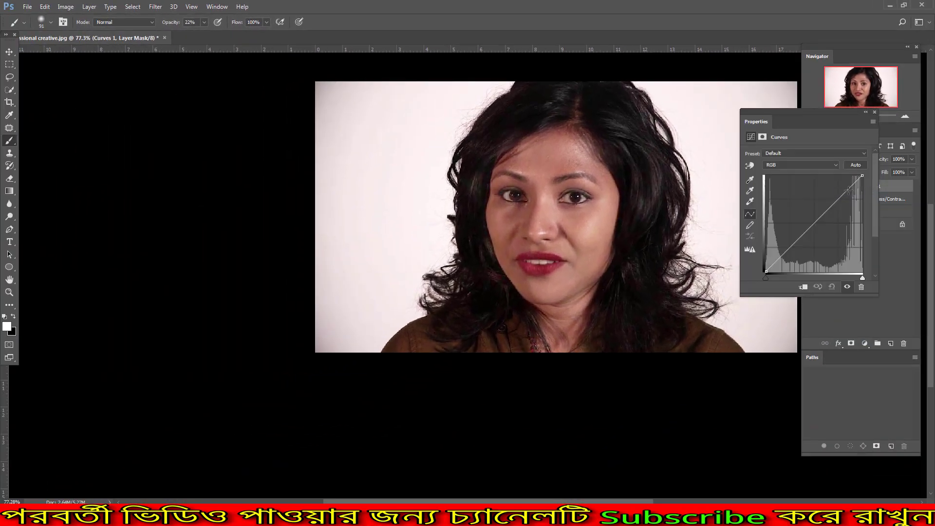
left_click(846, 190)
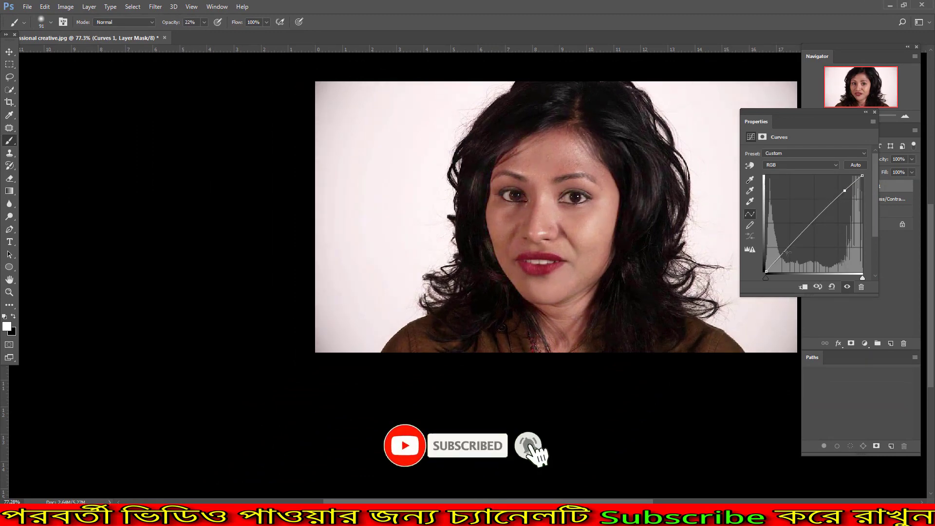
left_click_drag(787, 252, 786, 253)
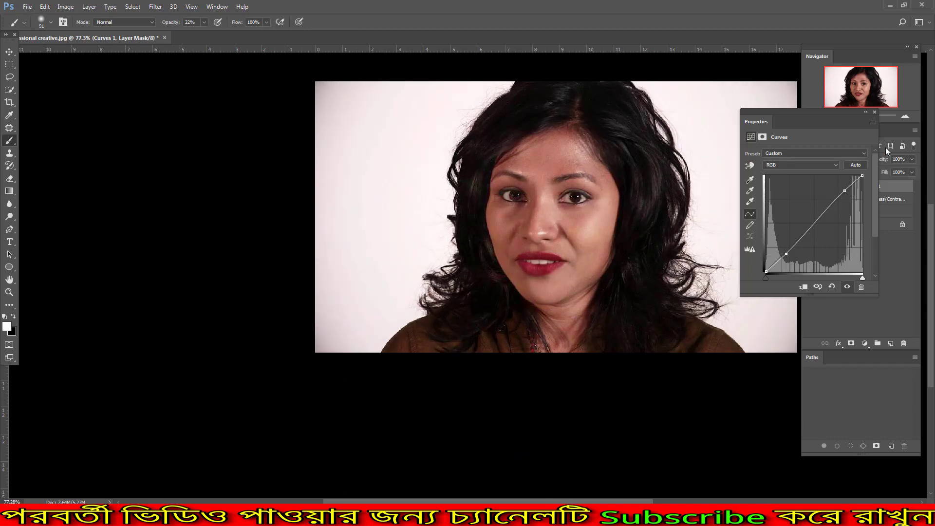
left_click(874, 112)
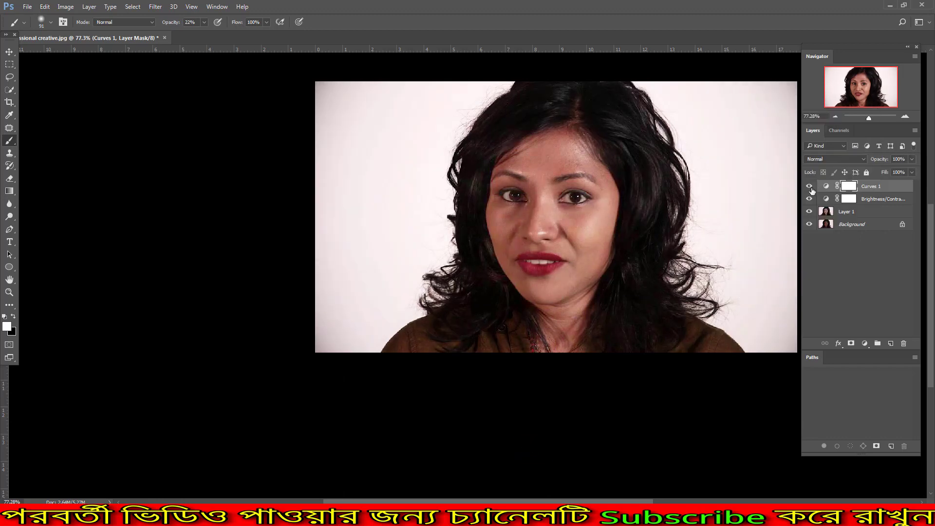
Merge Layer 1 and both adjustment layers into one layer, hiding it to compare.
left_click(875, 217)
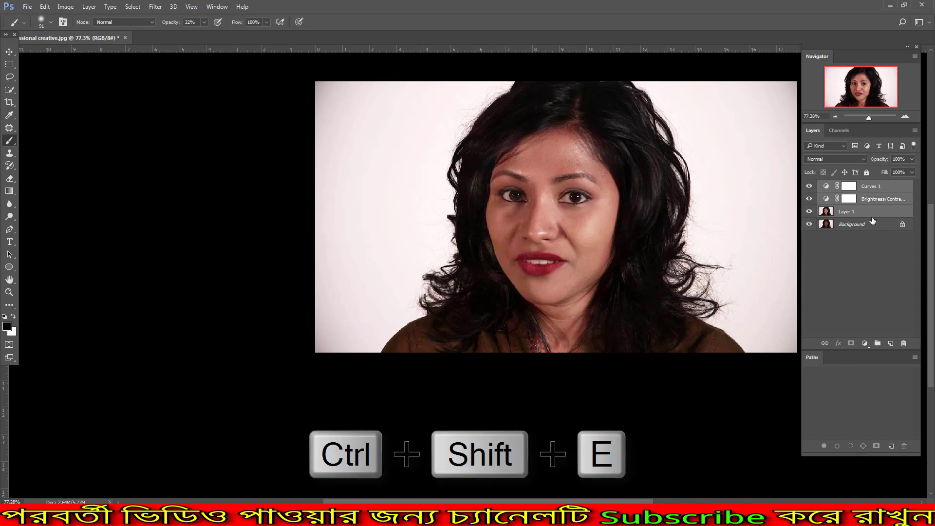
key("ctrl+shift+e")
left_click(809, 185)
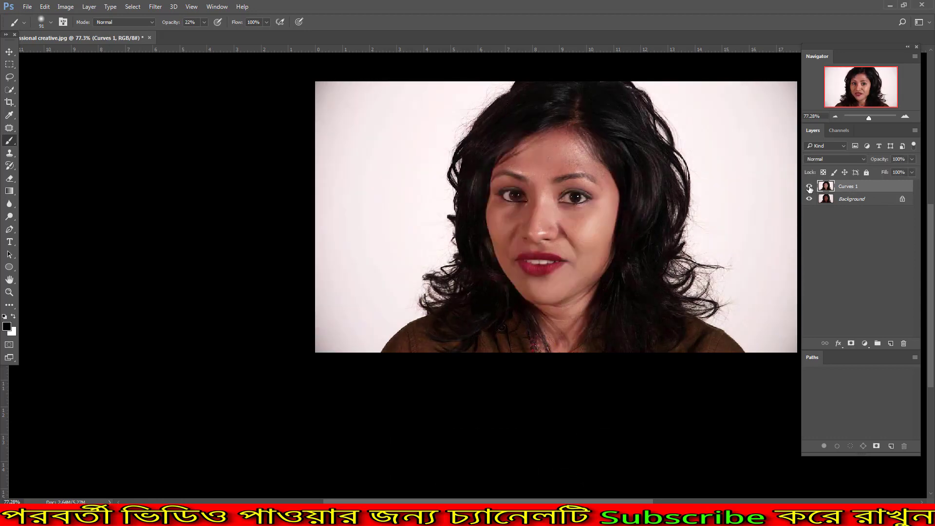
scroll(674, 297, "down", 3)
scroll(633, 292, "up", 4)
scroll(609, 290, "down", 3)
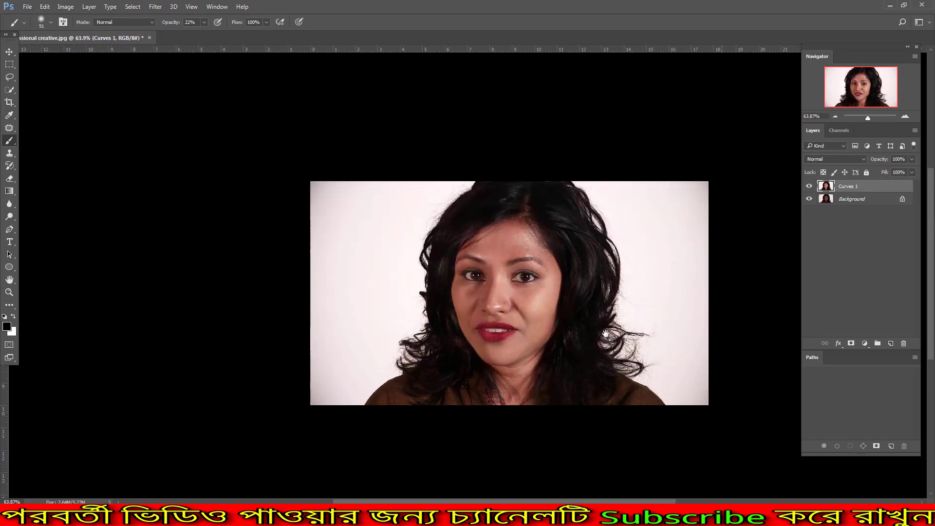
scroll(603, 287, "up", 2)
scroll(469, 302, "up", 2)
scroll(482, 263, "up", 1)
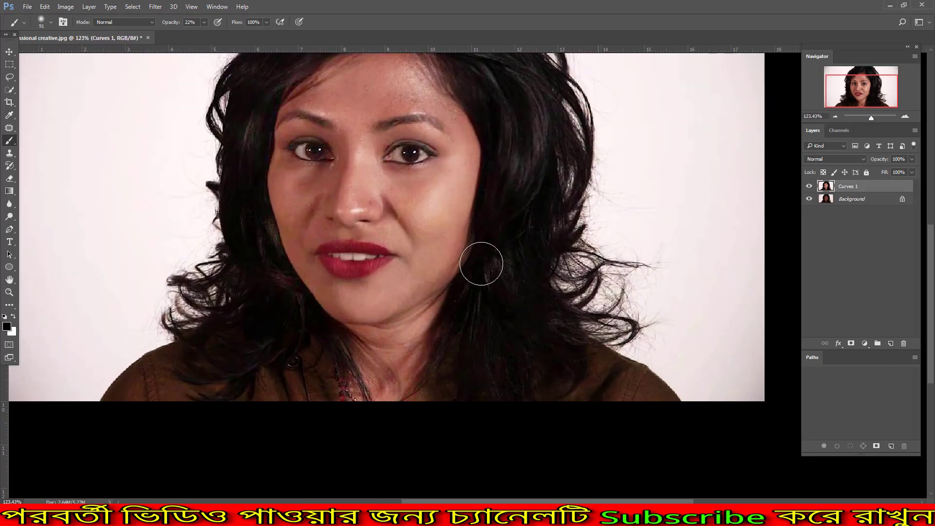
scroll(511, 296, "down", 4)
scroll(560, 312, "up", 2)
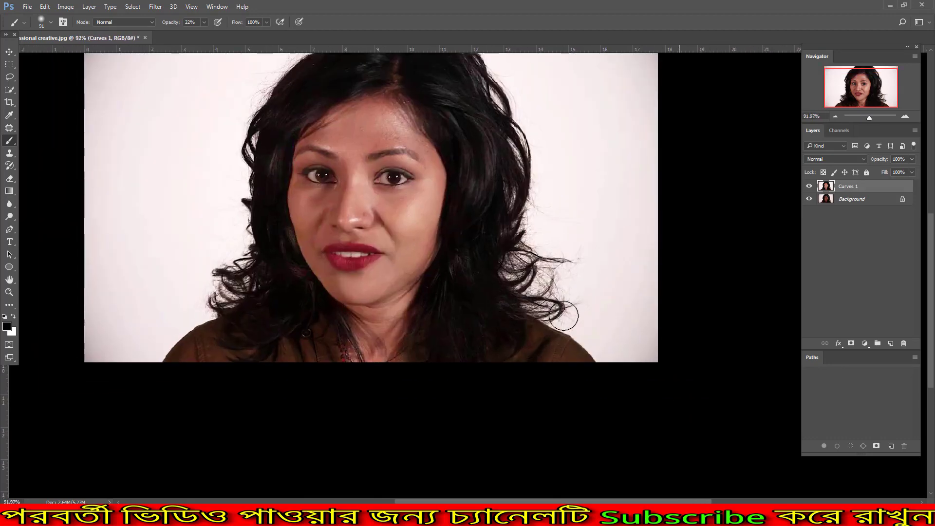
scroll(589, 370, "up", 2)
scroll(598, 389, "down", 3)
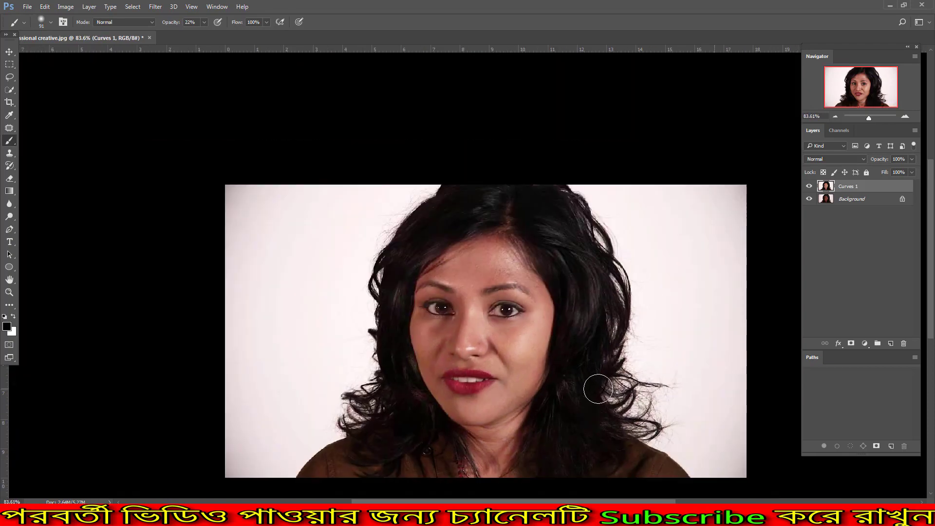
scroll(584, 360, "up", 2)
scroll(567, 324, "up", 1)
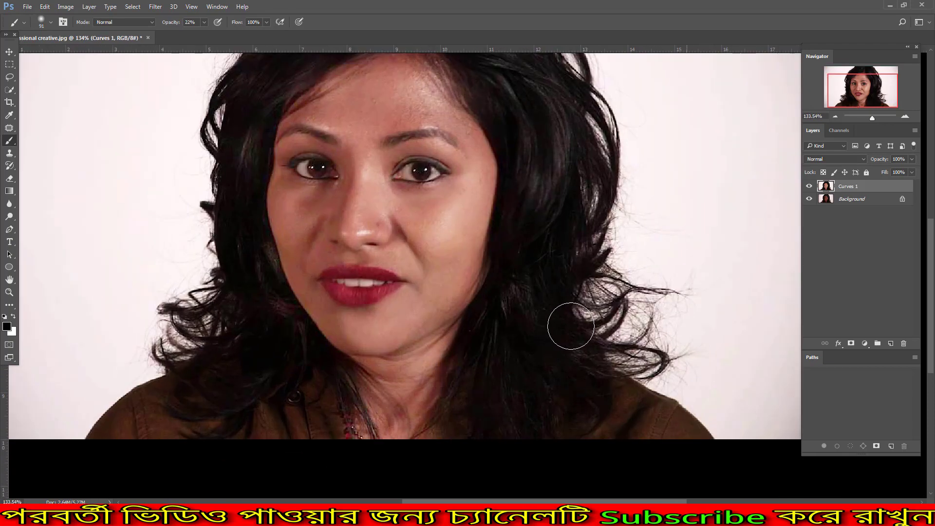
scroll(571, 327, "down", 2)
scroll(570, 328, "up", 1)
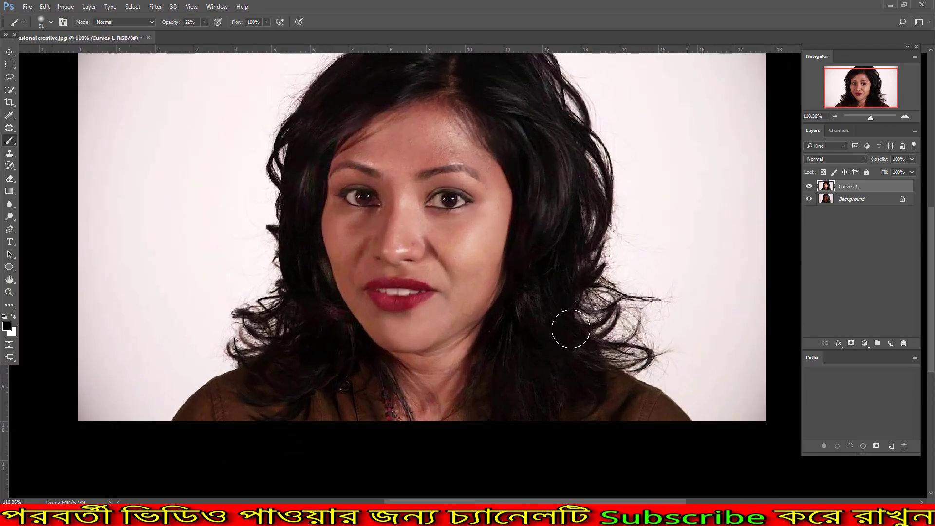
Pan and zoom around the portrait to inspect the brightened result.
left_click_drag(573, 298, 573, 328)
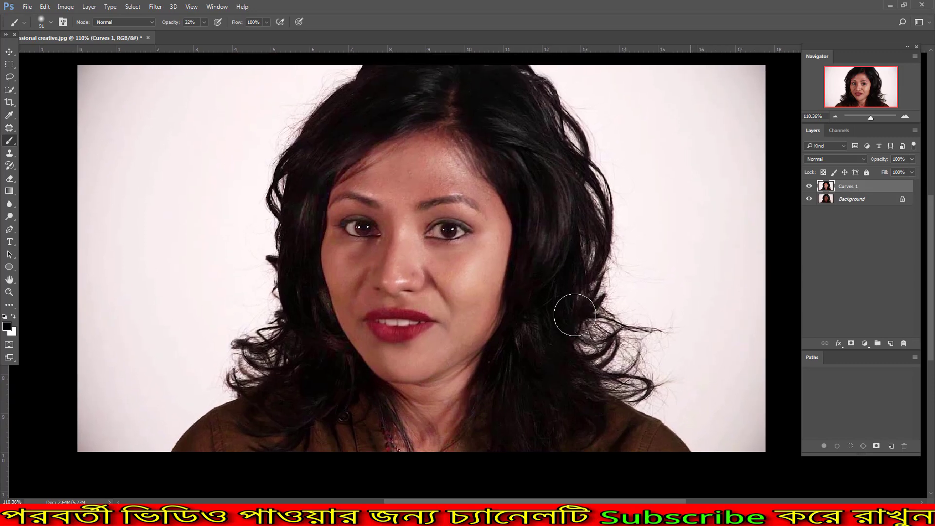
scroll(574, 336, "up", 1)
scroll(568, 368, "down", 1)
scroll(568, 366, "down", 1)
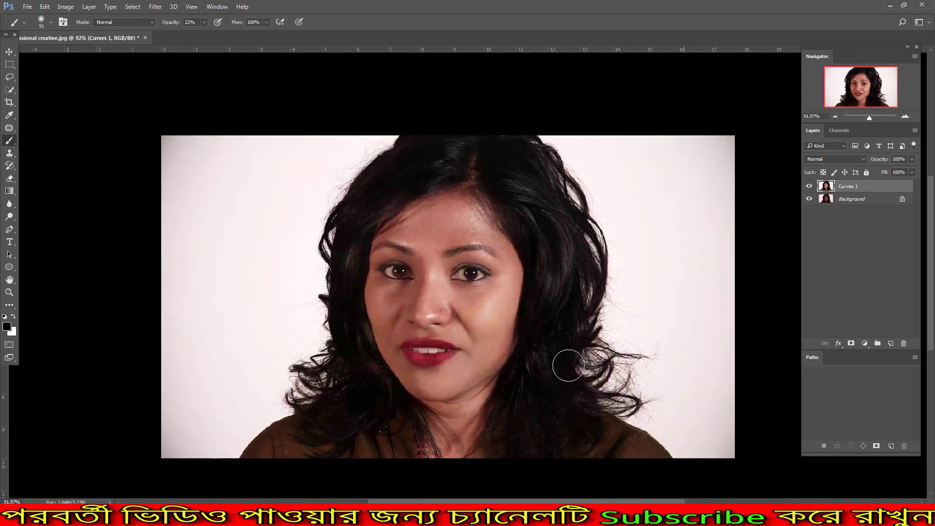
scroll(568, 365, "up", 1)
left_click_drag(568, 365, 569, 344)
scroll(567, 349, "up", 1)
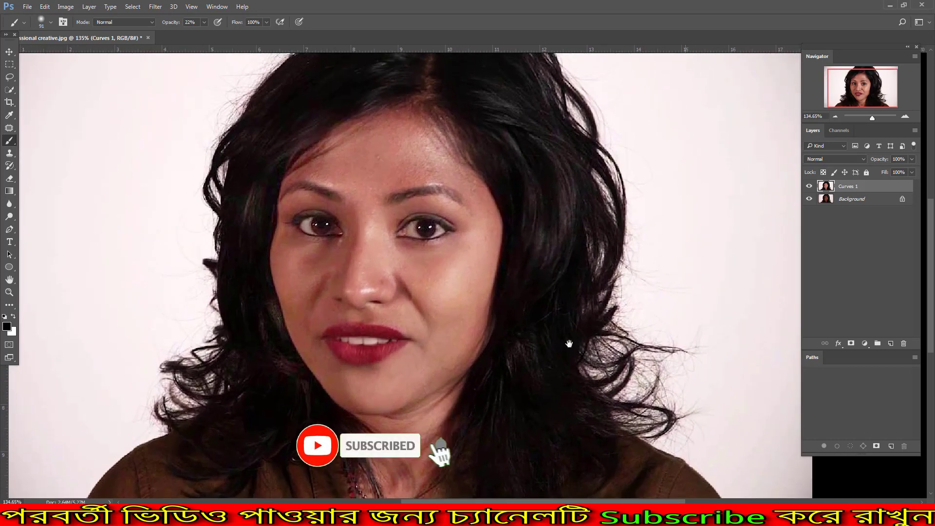
scroll(569, 345, "down", 1)
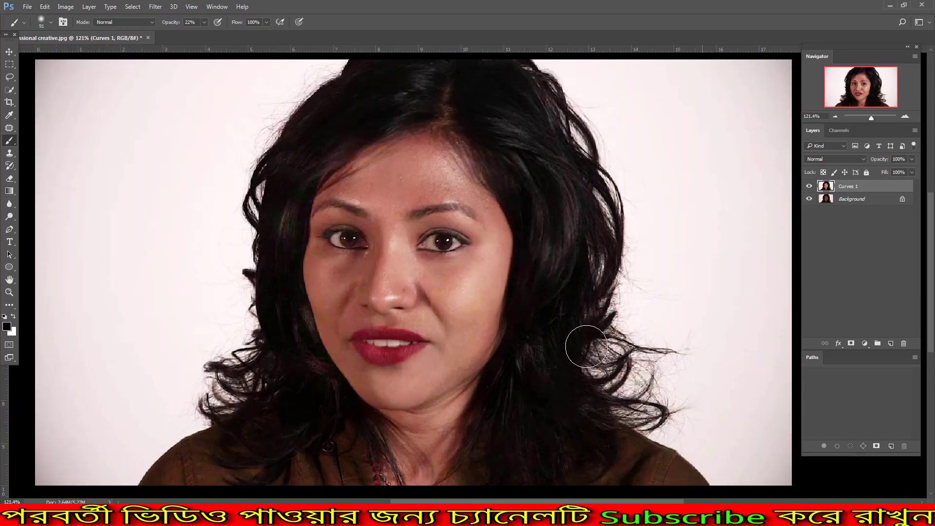
scroll(586, 346, "down", 1)
scroll(582, 335, "up", 1)
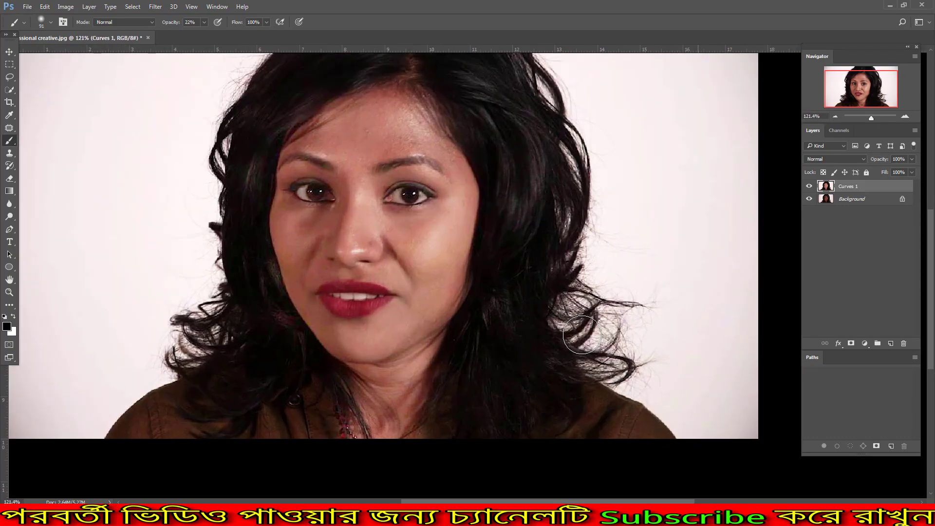